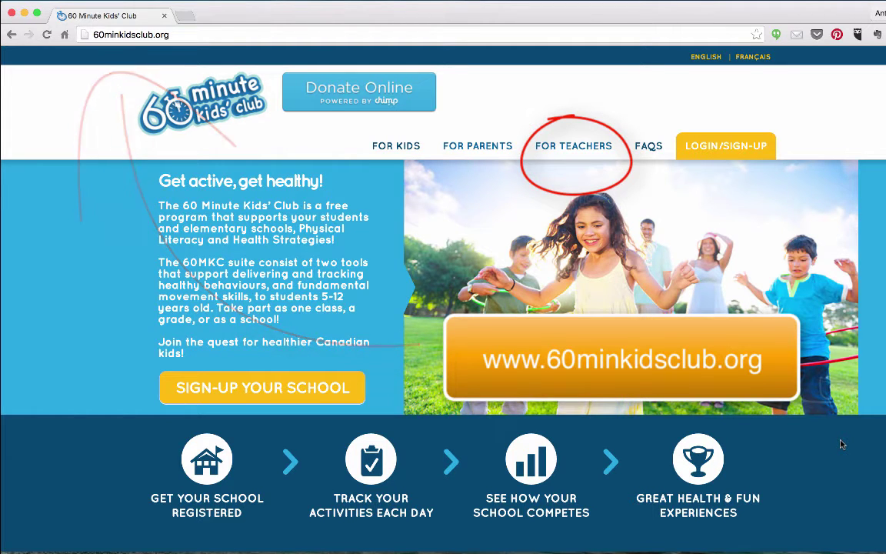
Step: Go to the For Teachers information page from the top navigation bar
{"action": "left_click", "coordinate": [590, 154]}
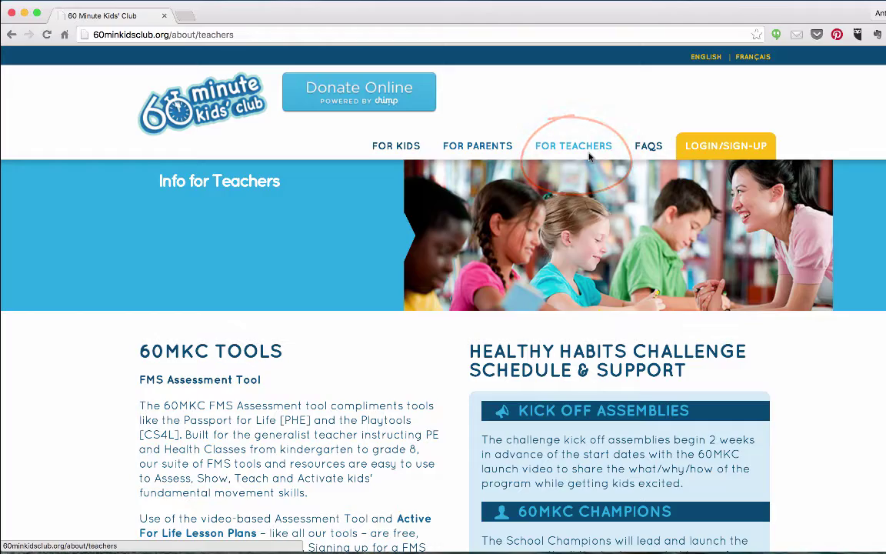
Step: Scroll down the Info for Teachers page and start the SIGN-UP YOUR SCHOOL registration
{"action": "scroll", "coordinate": [590, 156], "scroll_direction": "down", "scroll_amount": 5}
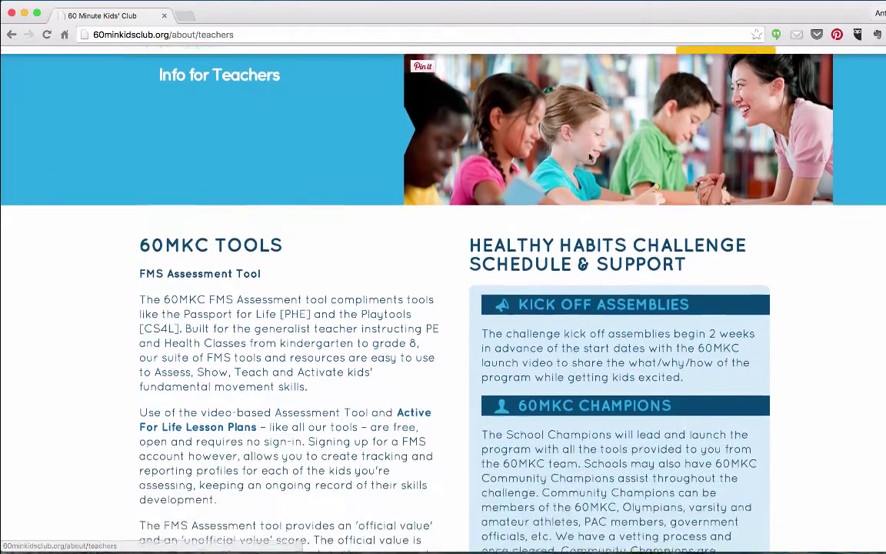
{"action": "scroll", "coordinate": [590, 156], "scroll_direction": "down", "scroll_amount": 1}
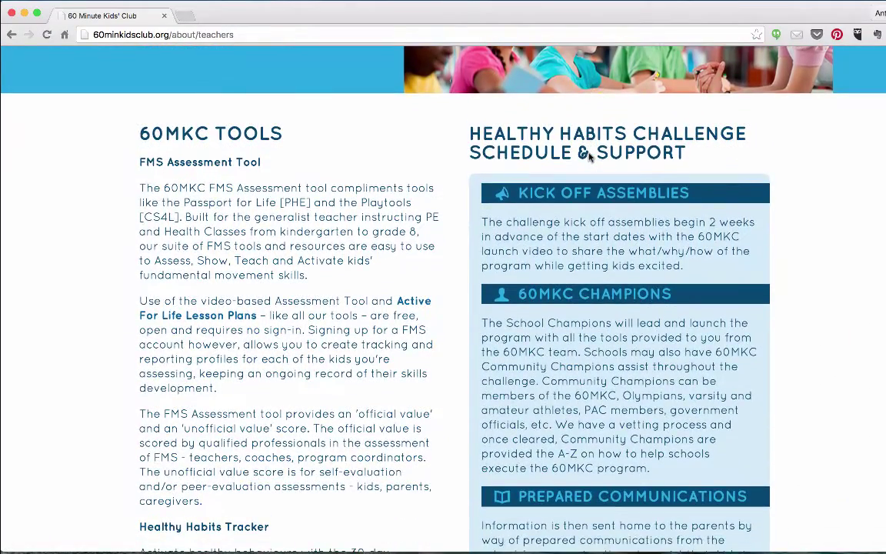
{"action": "scroll", "coordinate": [590, 156], "scroll_direction": "down", "scroll_amount": 8}
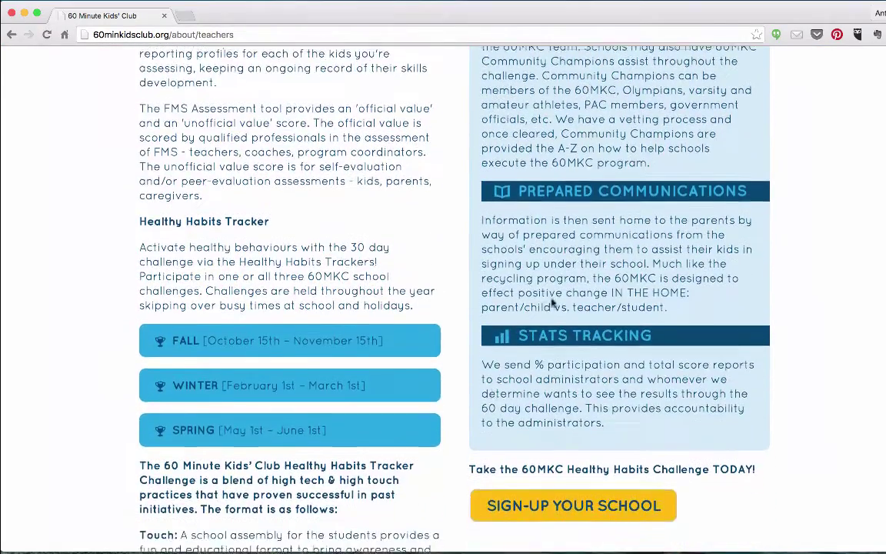
{"action": "mouse_move", "coordinate": [123, 254]}
{"action": "left_mouse_down"}
{"action": "mouse_move", "coordinate": [385, 252]}
{"action": "mouse_move", "coordinate": [134, 483]}
{"action": "mouse_move", "coordinate": [131, 333]}
{"action": "left_mouse_up"}
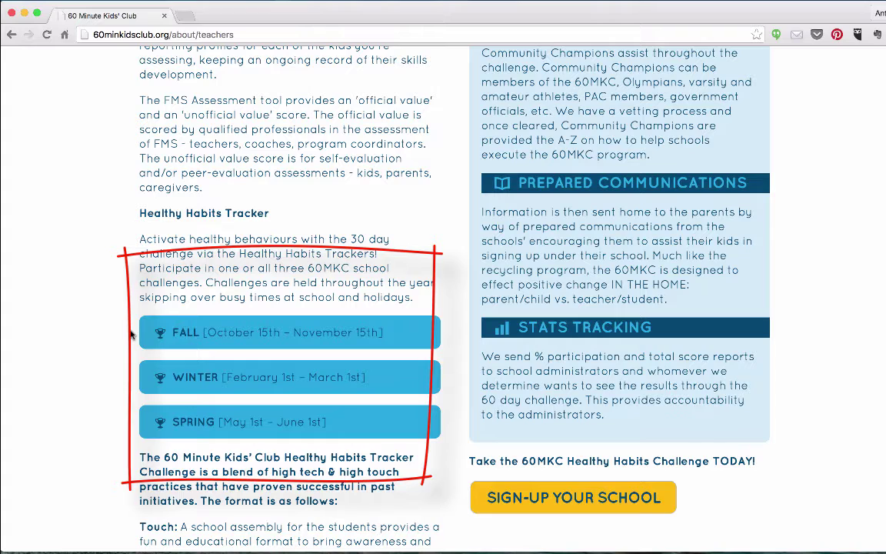
{"action": "scroll", "coordinate": [135, 336], "scroll_direction": "down", "scroll_amount": 3}
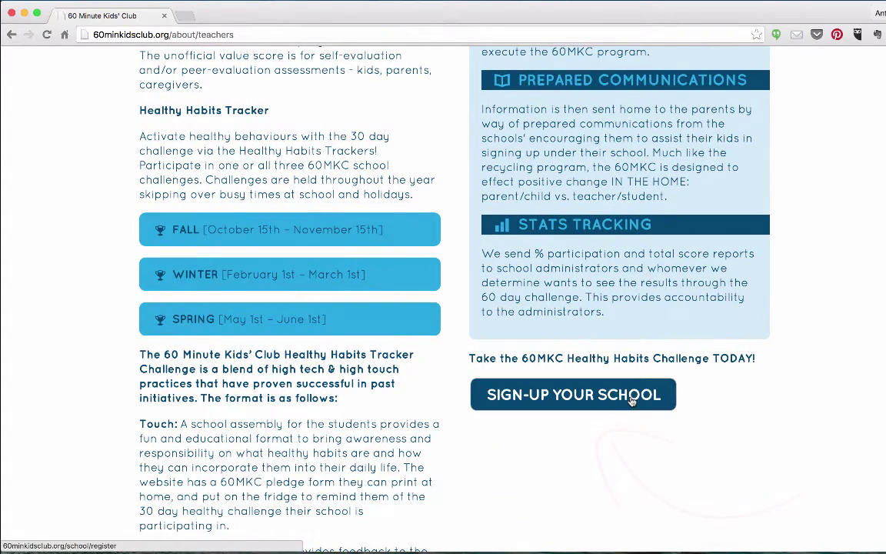
{"action": "left_click", "coordinate": [630, 400]}
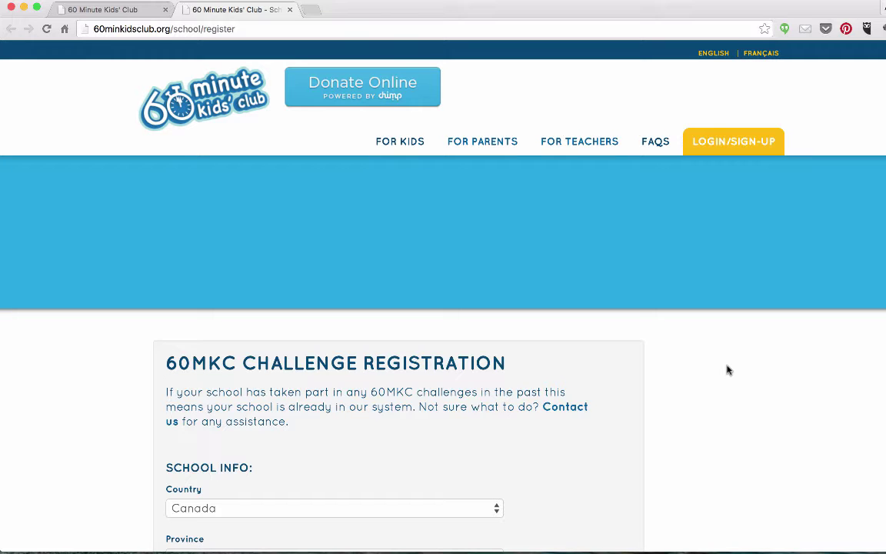
Step: Choose British Columbia, then enter school district Vancouver and school name 60MKC
{"action": "scroll", "coordinate": [727, 370], "scroll_direction": "down", "scroll_amount": 5}
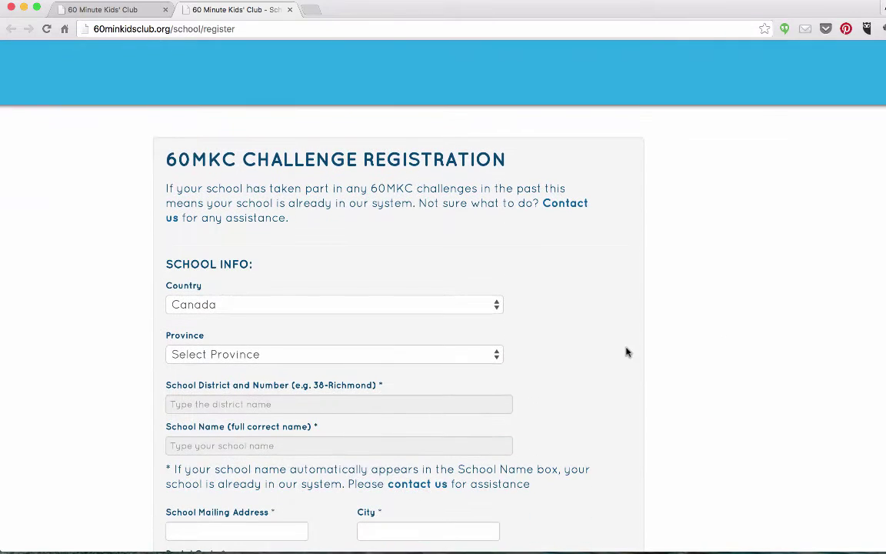
{"action": "left_click", "coordinate": [297, 358]}
{"action": "left_click", "coordinate": [221, 385]}
{"action": "scroll", "coordinate": [218, 336], "scroll_direction": "down", "scroll_amount": 2}
{"action": "left_click", "coordinate": [217, 331]}
{"action": "type", "text": "V"}
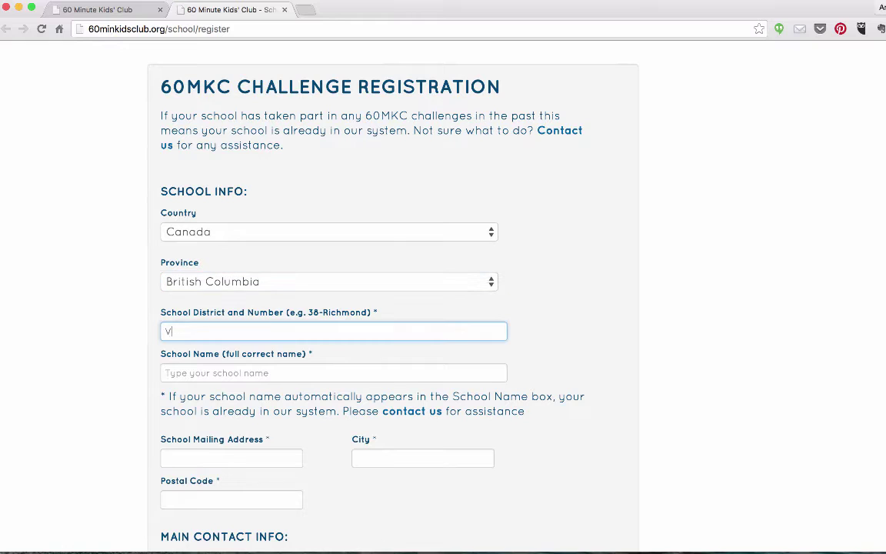
{"action": "type", "text": "ancouver"}
{"action": "left_click", "coordinate": [223, 373]}
{"action": "type", "text": "60MKC"}
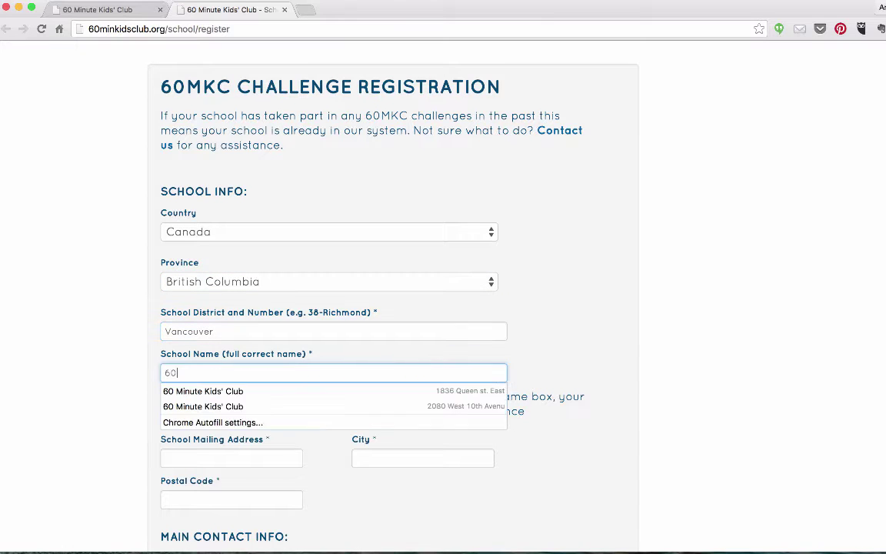
Step: Fill the school mailing address from a saved autofill entry
{"action": "left_click", "coordinate": [245, 454]}
{"action": "type", "text": "20"}
{"action": "left_click", "coordinate": [207, 474]}
{"action": "scroll", "coordinate": [391, 461], "scroll_direction": "down", "scroll_amount": 4}
Step: Autofill the contact's first name, last name and e-mail from suggestions
{"action": "left_click", "coordinate": [220, 414]}
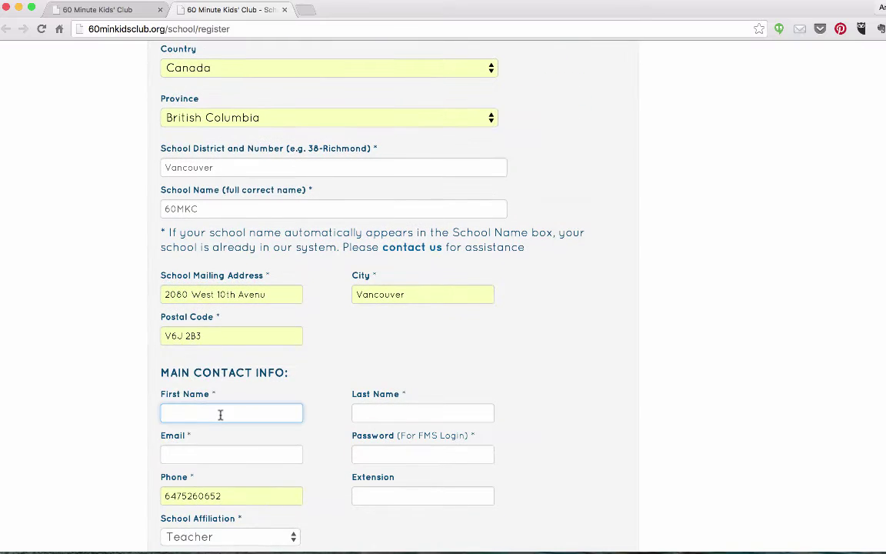
{"action": "type", "text": "a"}
{"action": "key", "text": "Down"}
{"action": "key", "text": "Return"}
{"action": "key", "text": "Tab"}
{"action": "type", "text": "Mo"}
{"action": "key", "text": "Down"}
{"action": "key", "text": "Return"}
{"action": "key", "text": "Tab"}
{"action": "type", "text": "an"}
{"action": "key", "text": "Return"}
Step: Enter the account password, choose Teacher as the school affiliation, and submit
{"action": "key", "text": "Tab"}
{"action": "type", "text": "kidsclub"}
{"action": "left_click", "coordinate": [383, 495]}
{"action": "scroll", "coordinate": [383, 494], "scroll_direction": "down", "scroll_amount": 2}
{"action": "left_click", "coordinate": [228, 448]}
{"action": "left_click", "coordinate": [229, 448]}
{"action": "scroll", "coordinate": [166, 344], "scroll_direction": "down", "scroll_amount": 10}
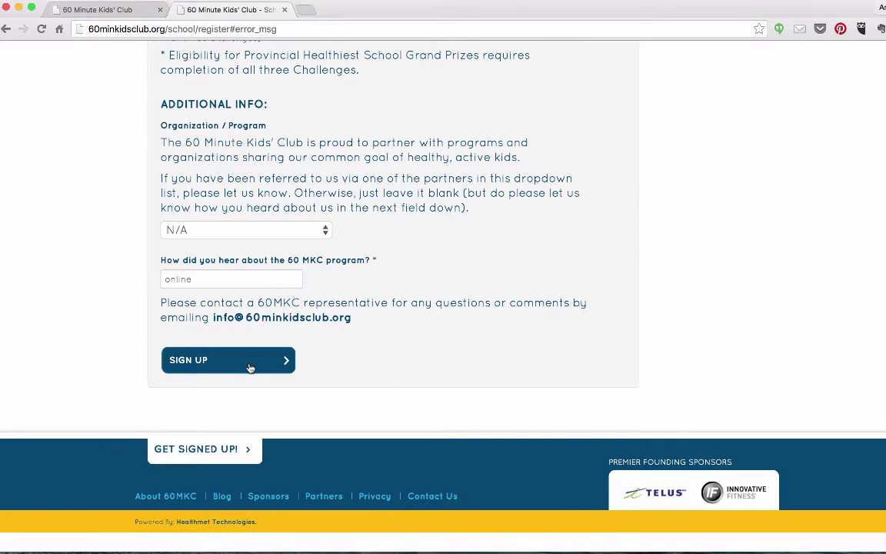
{"action": "left_click", "coordinate": [249, 367]}
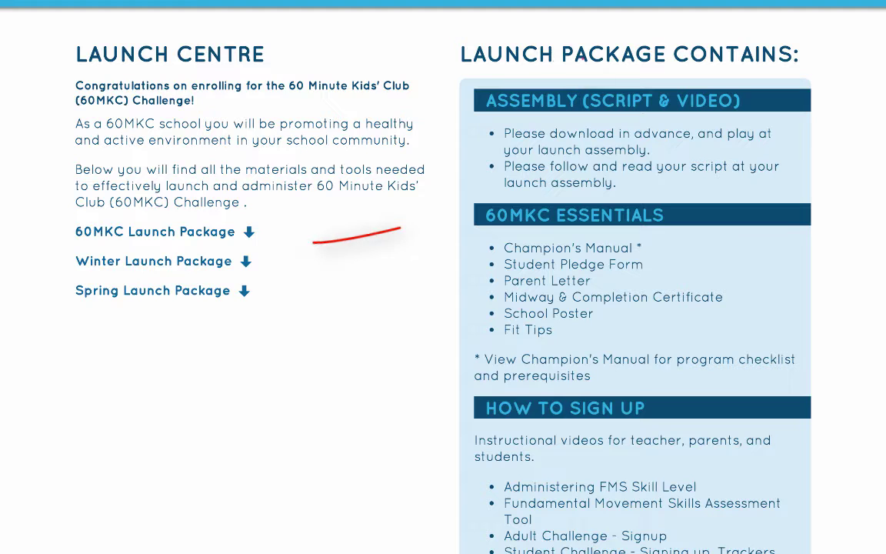
Step: Open the 60MKC Launch Package from the Launch Centre
{"action": "left_click", "coordinate": [205, 242]}
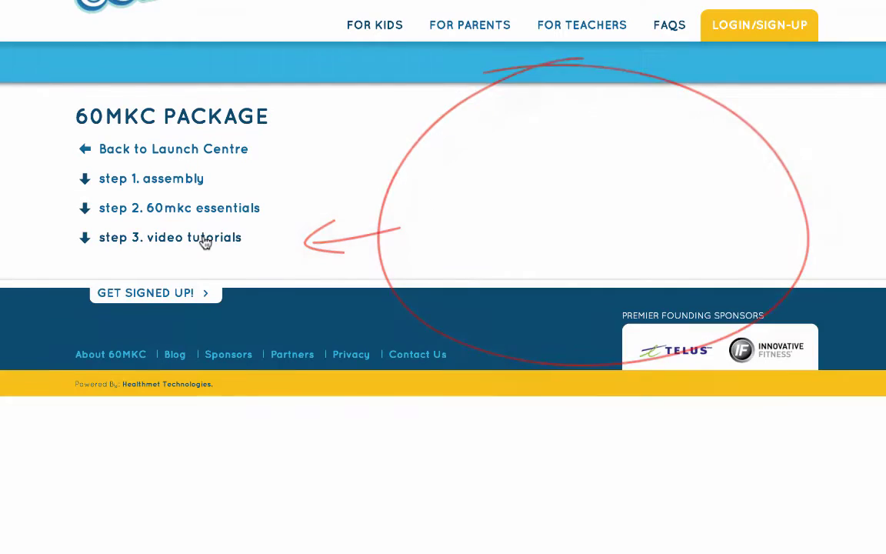
{"action": "left_click", "coordinate": [185, 178]}
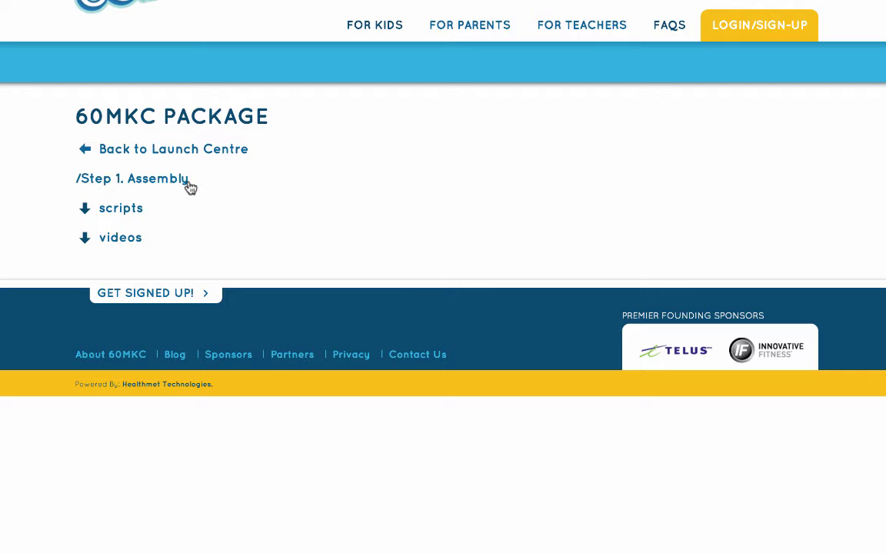
{"action": "left_click", "coordinate": [136, 240]}
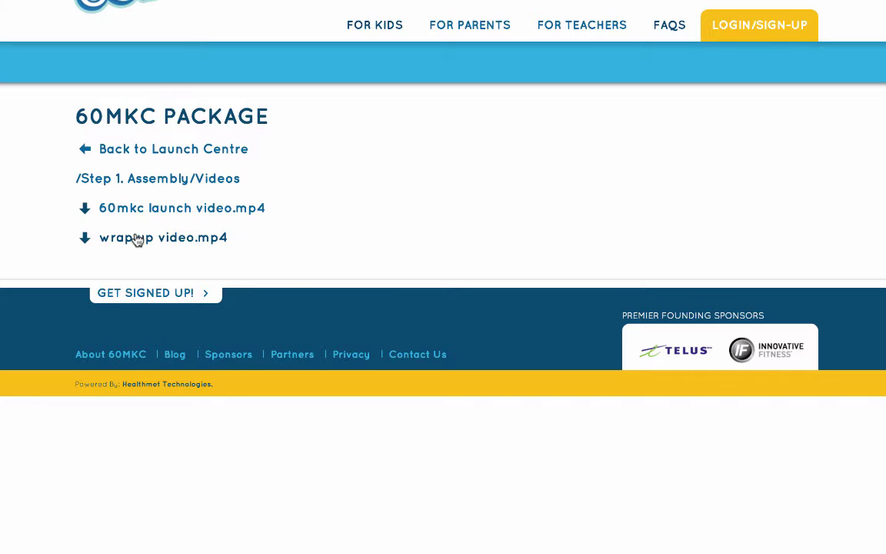
{"action": "left_click", "coordinate": [176, 210]}
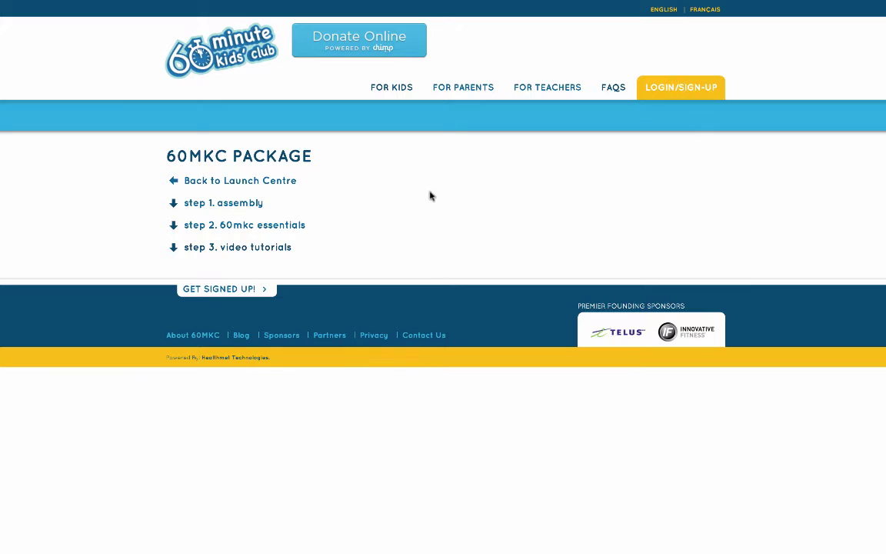
Step: Expand the 60mkc essentials downloads, then go back to the Launch Centre
{"action": "left_click", "coordinate": [303, 228]}
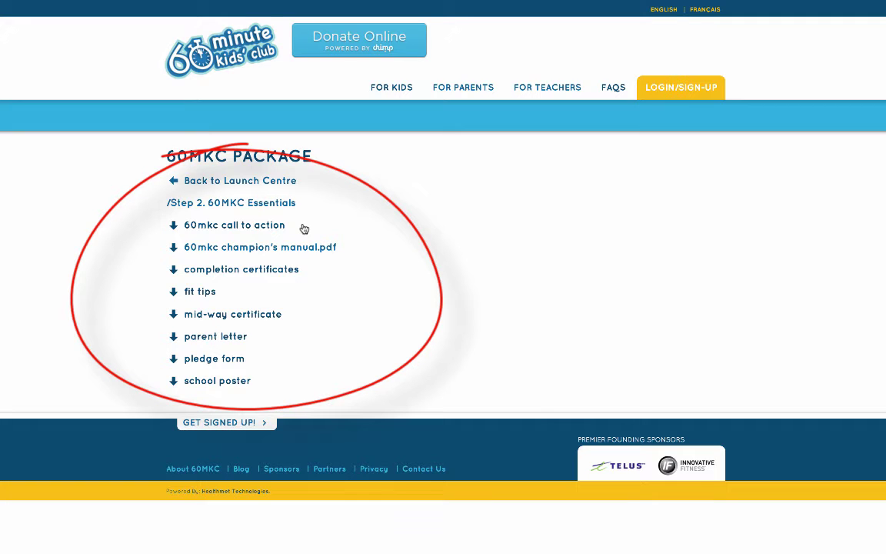
{"action": "left_click", "coordinate": [288, 186]}
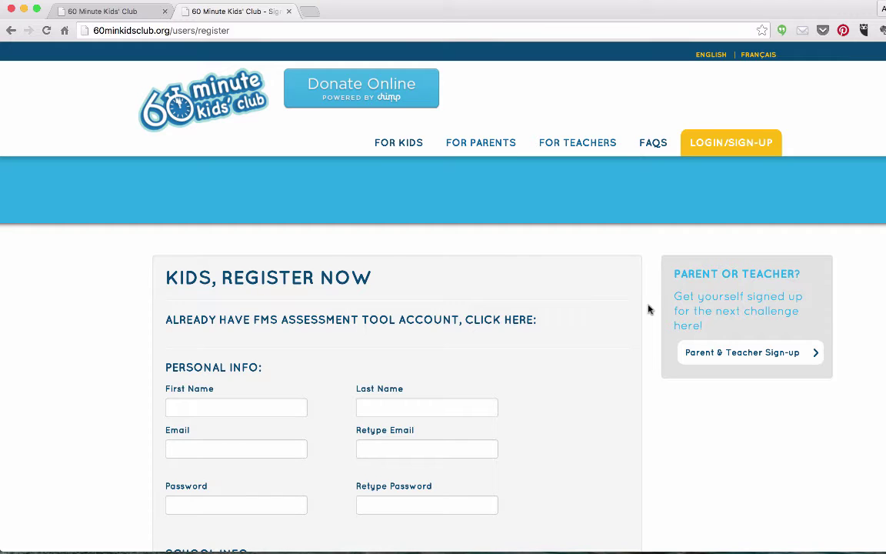
Step: Autofill the kid's personal details and enter the account password twice
{"action": "type", "text": "A"}
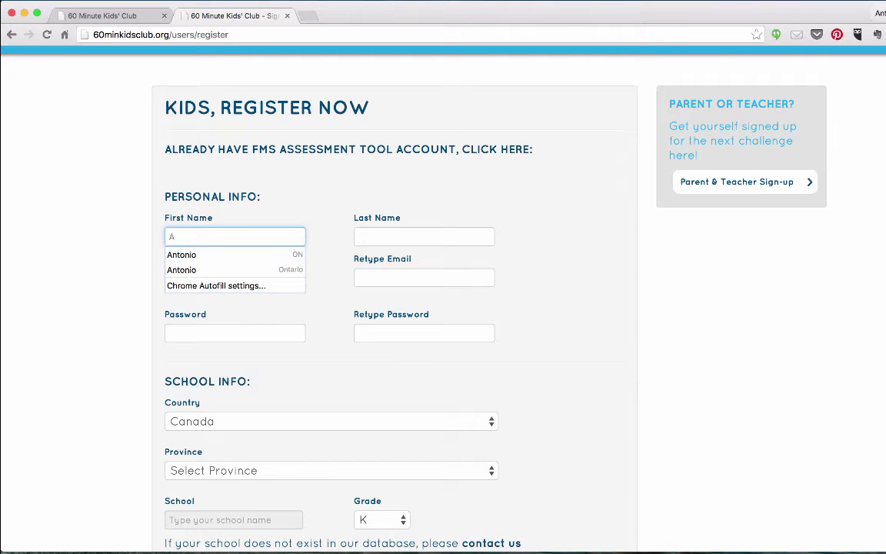
{"action": "left_click", "coordinate": [187, 253]}
{"action": "left_click", "coordinate": [188, 333]}
{"action": "type", "text": "abc"}
{"action": "key", "text": "Tab"}
{"action": "type", "text": "abc"}
Step: Set the province to British Columbia and pick school 60MKC
{"action": "scroll", "coordinate": [236, 352], "scroll_direction": "down", "scroll_amount": 3}
{"action": "left_click", "coordinate": [237, 352]}
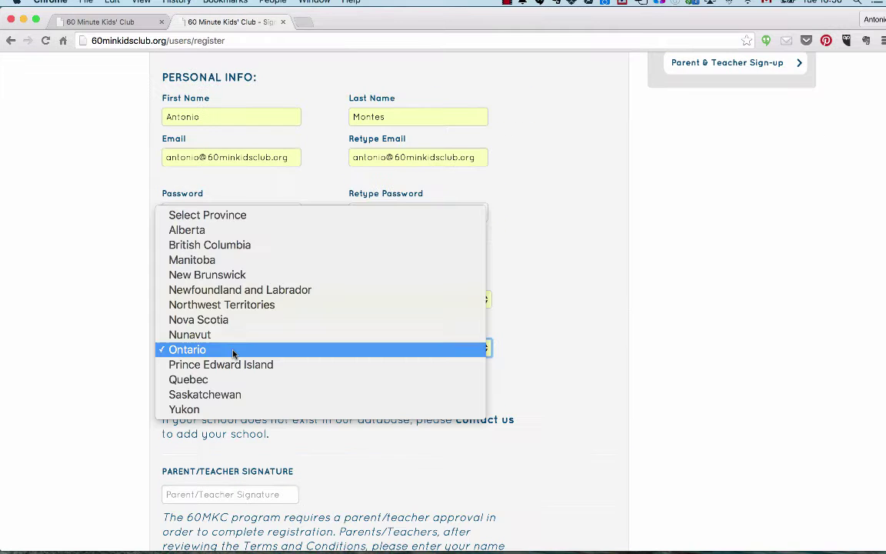
{"action": "left_click", "coordinate": [224, 246]}
{"action": "left_click", "coordinate": [200, 398]}
{"action": "type", "text": "60"}
{"action": "left_click", "coordinate": [177, 415]}
Step: Add the parent/teacher signature, accept the terms, and submit the kid's registration
{"action": "scroll", "coordinate": [240, 437], "scroll_direction": "down", "scroll_amount": 2}
{"action": "left_click", "coordinate": [225, 435]}
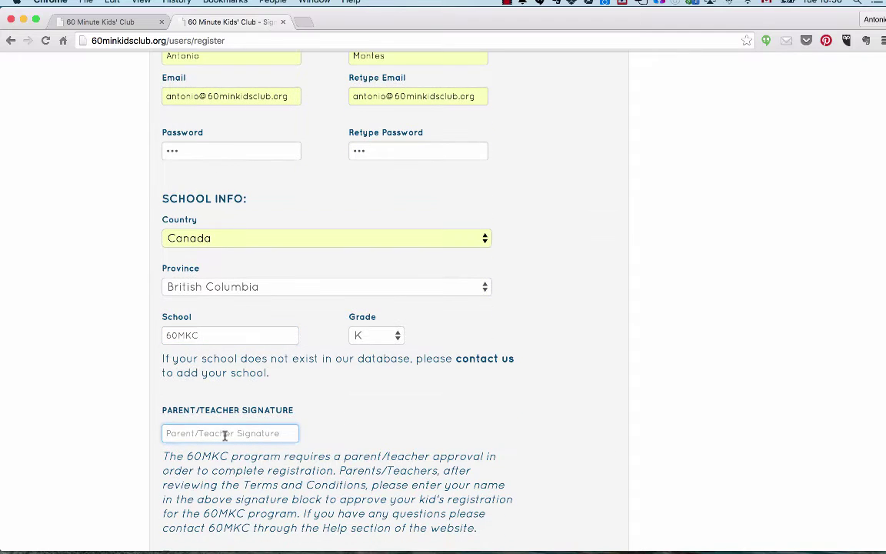
{"action": "type", "text": "AM"}
{"action": "scroll", "coordinate": [224, 435], "scroll_direction": "down", "scroll_amount": 3}
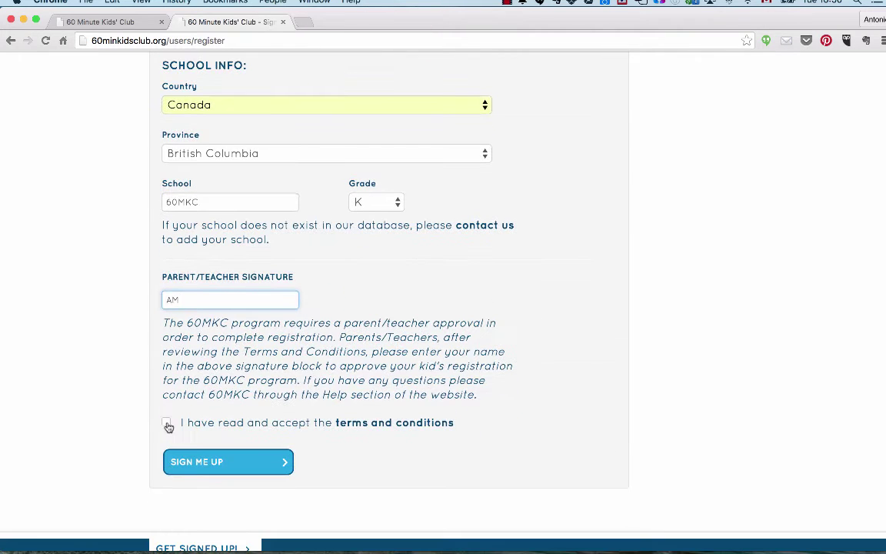
{"action": "left_click", "coordinate": [167, 424]}
{"action": "left_click", "coordinate": [168, 461]}
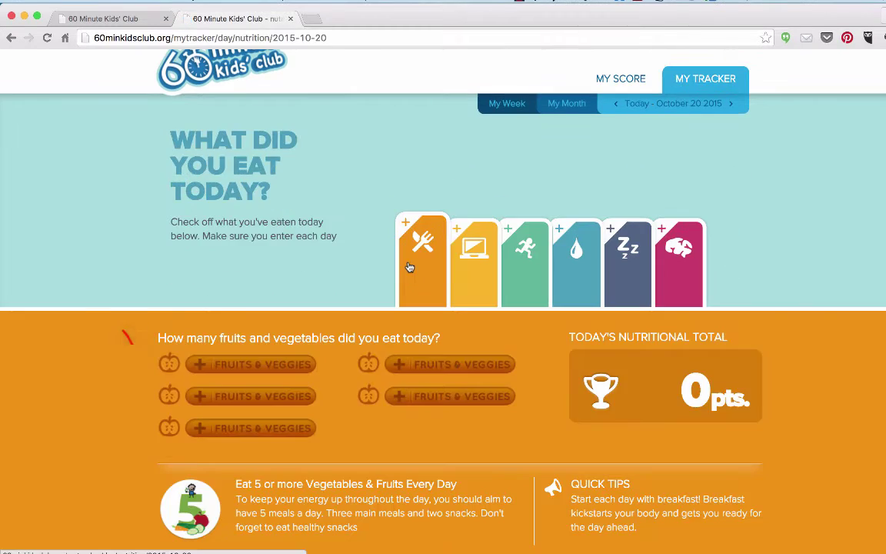
Step: Log nutrition and screen time, mark five glasses of water, and set sleep to 10 hours
{"action": "left_click", "coordinate": [435, 324]}
{"action": "left_click", "coordinate": [471, 277]}
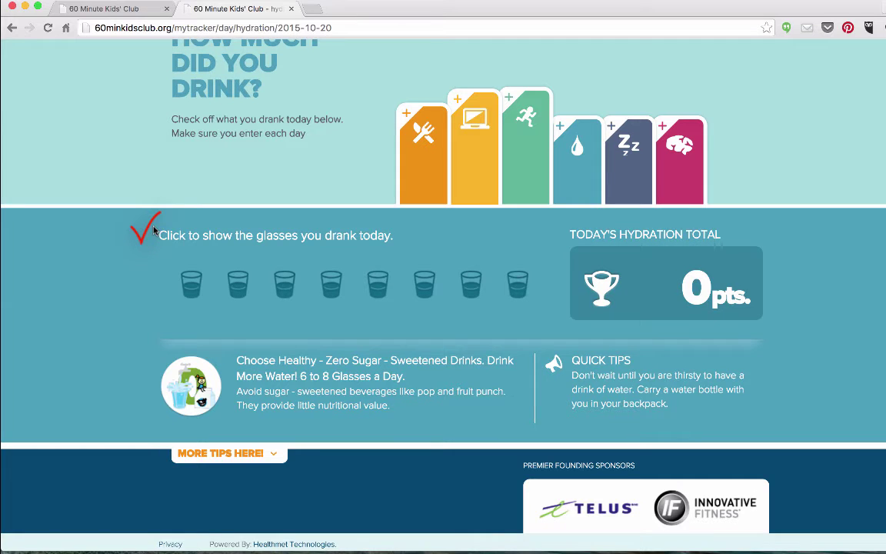
{"action": "left_click", "coordinate": [377, 282]}
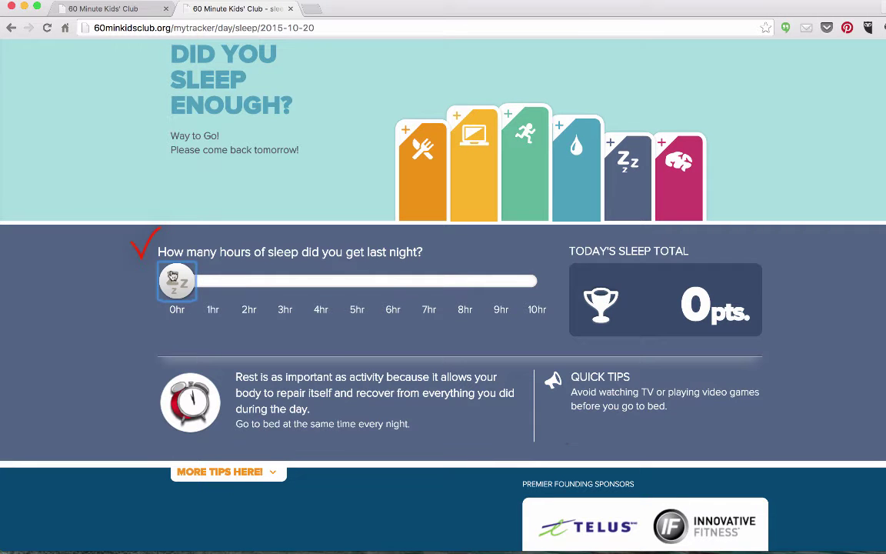
{"action": "left_click_drag", "start_coordinate": [177, 282], "coordinate": [573, 297]}
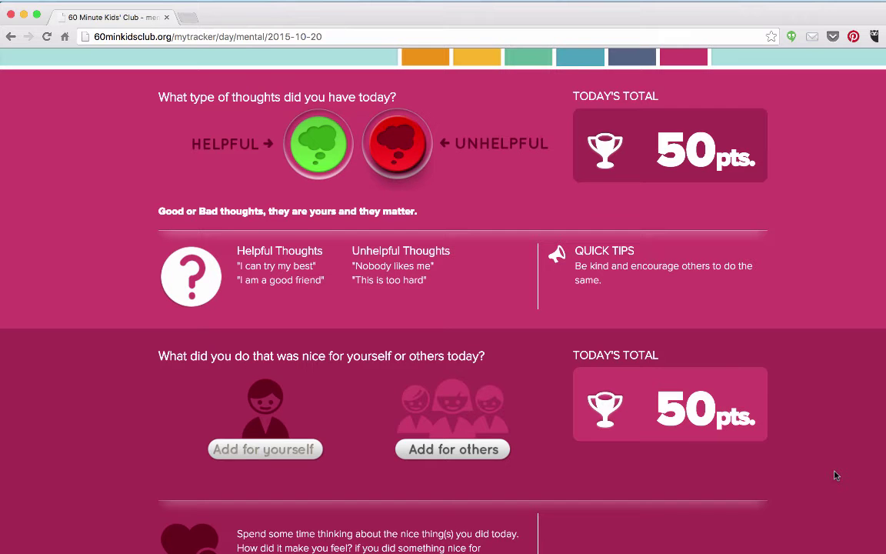
{"action": "scroll", "coordinate": [836, 475], "scroll_direction": "up", "scroll_amount": 5}
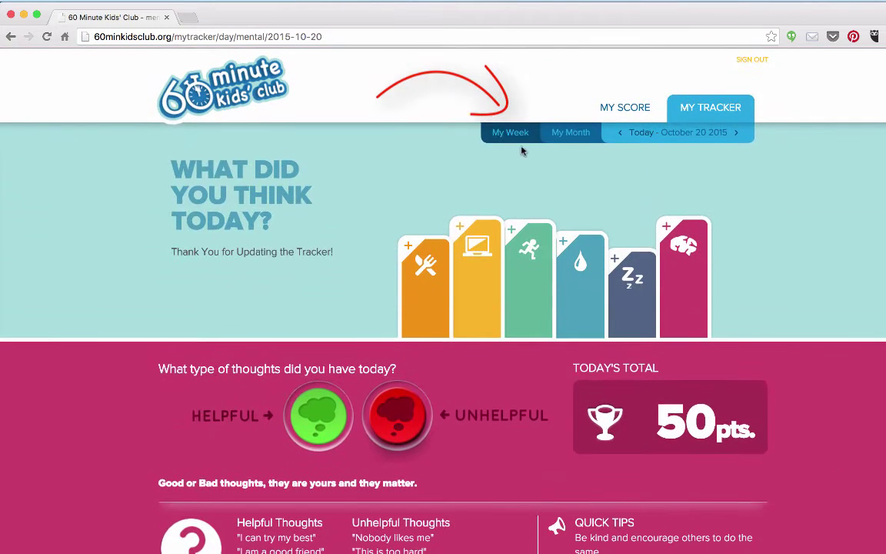
Step: Check the weekly points totals, then view October 2015 as a month calendar
{"action": "left_click", "coordinate": [513, 135]}
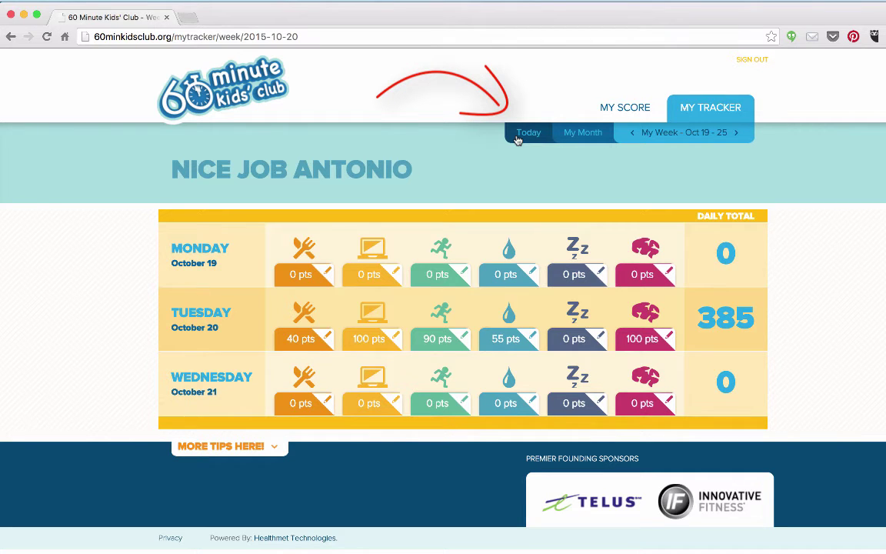
{"action": "left_click", "coordinate": [574, 137]}
{"action": "scroll", "coordinate": [615, 330], "scroll_direction": "down", "scroll_amount": 3}
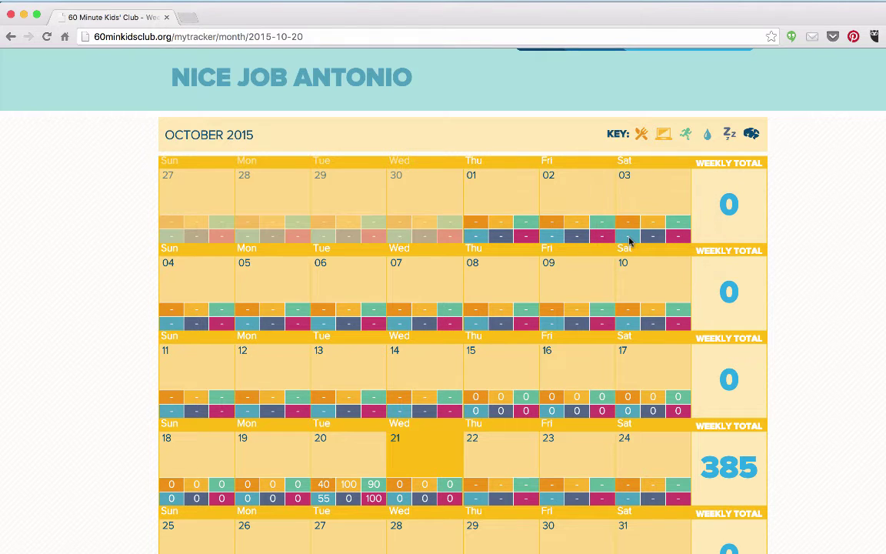
{"action": "scroll", "coordinate": [629, 241], "scroll_direction": "up", "scroll_amount": 3}
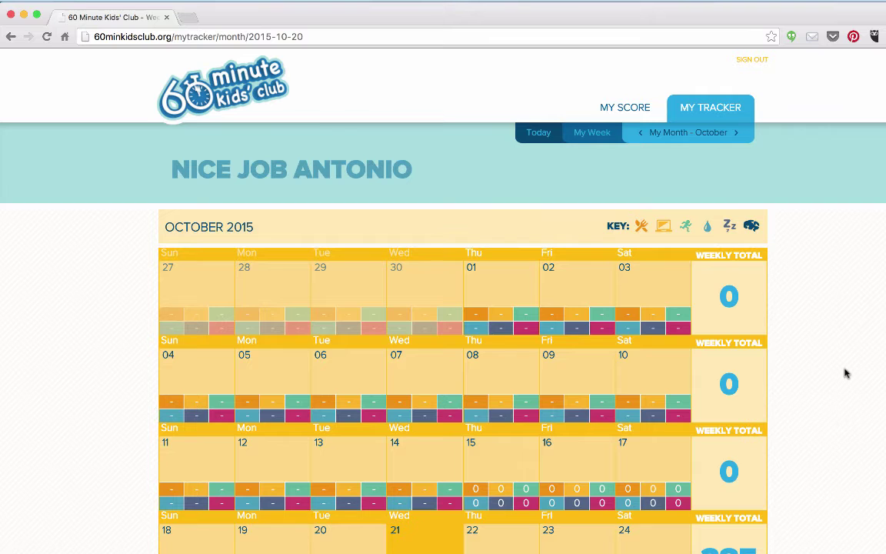
Step: Open the score breakdown, show the province's top ten schools, and expand the extra tips
{"action": "left_click", "coordinate": [624, 108]}
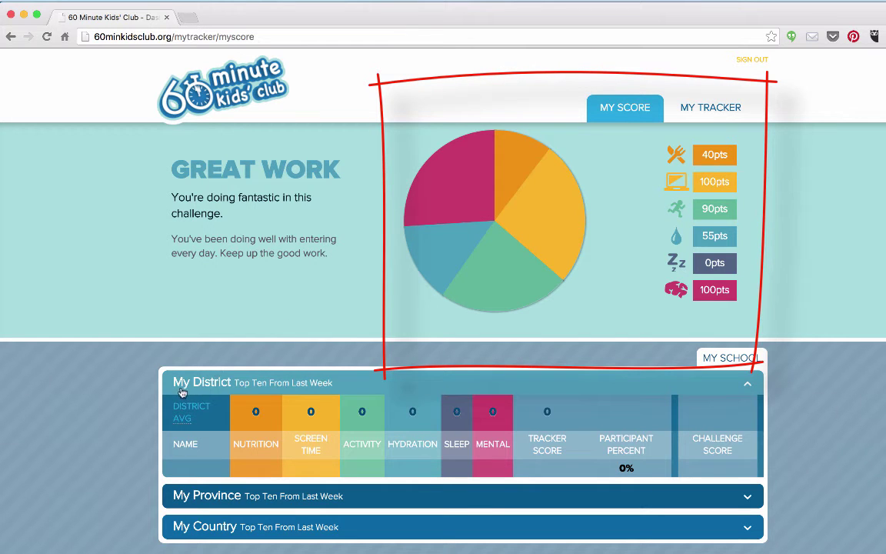
{"action": "left_click", "coordinate": [208, 498]}
{"action": "scroll", "coordinate": [209, 498], "scroll_direction": "down", "scroll_amount": 3}
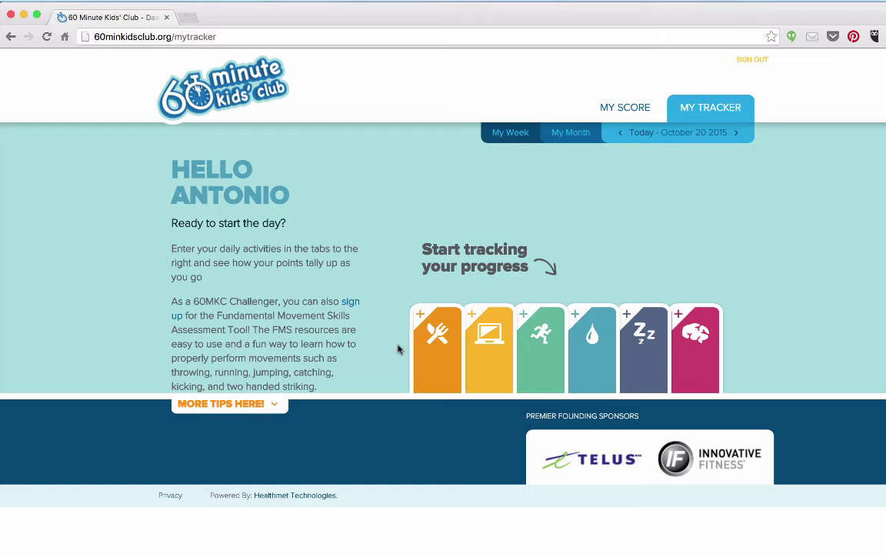
{"action": "left_click", "coordinate": [265, 406]}
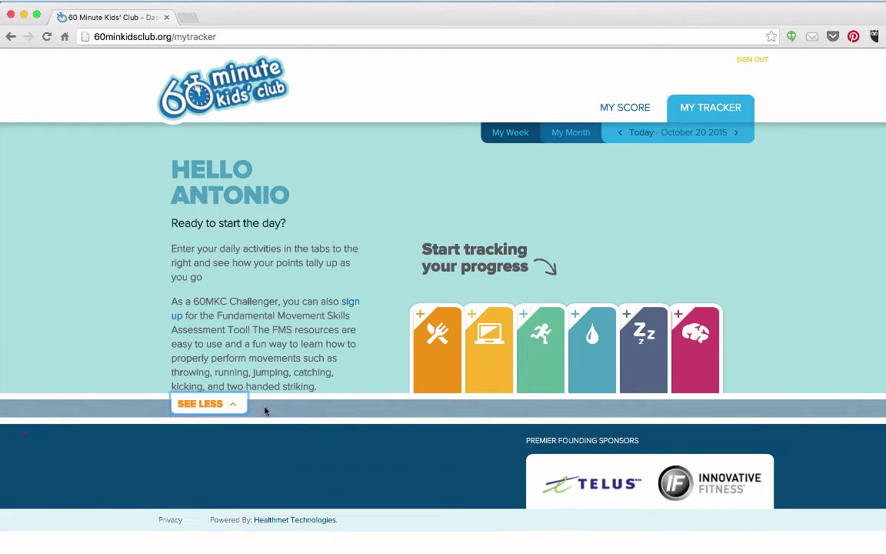
{"action": "scroll", "coordinate": [270, 411], "scroll_direction": "down", "scroll_amount": 1}
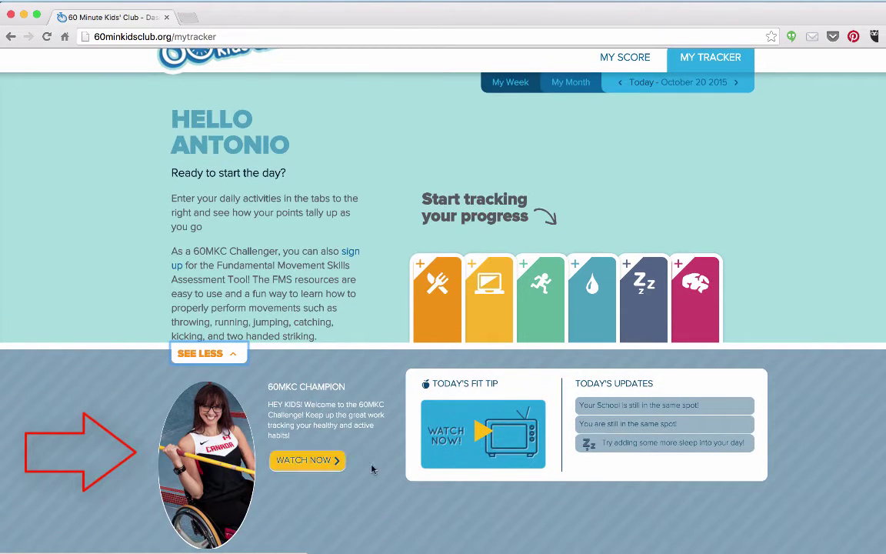